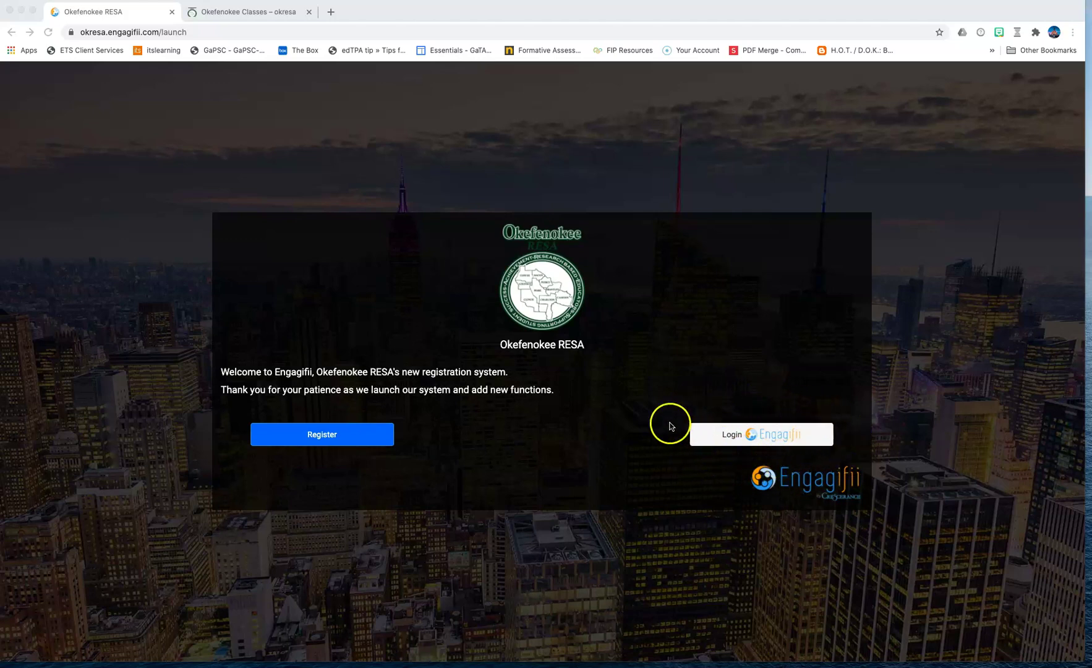
Step: Log in as the second test user's e-mail account with Remember Me turned off
{"action": "left_click", "coordinate": [781, 439]}
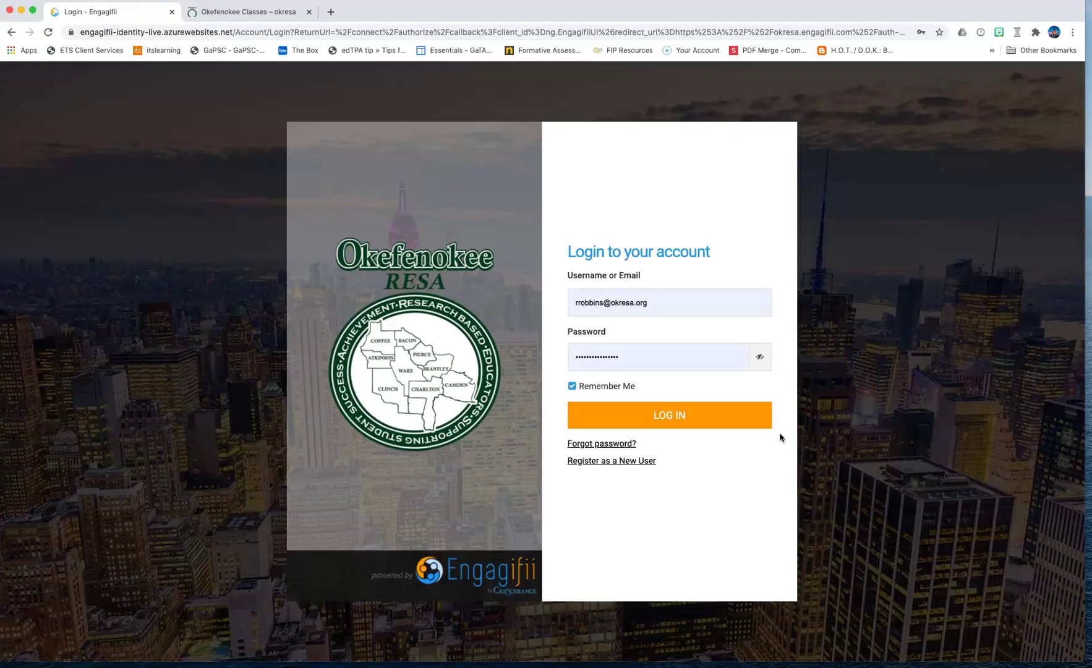
{"action": "left_click_drag", "start_coordinate": [653, 303], "coordinate": [567, 304]}
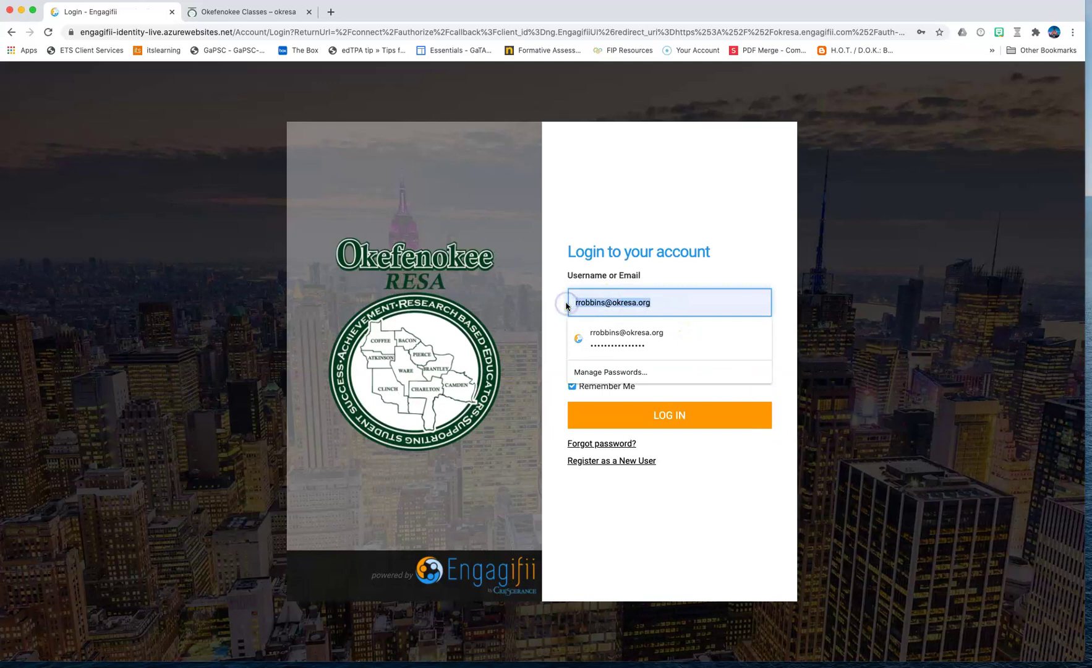
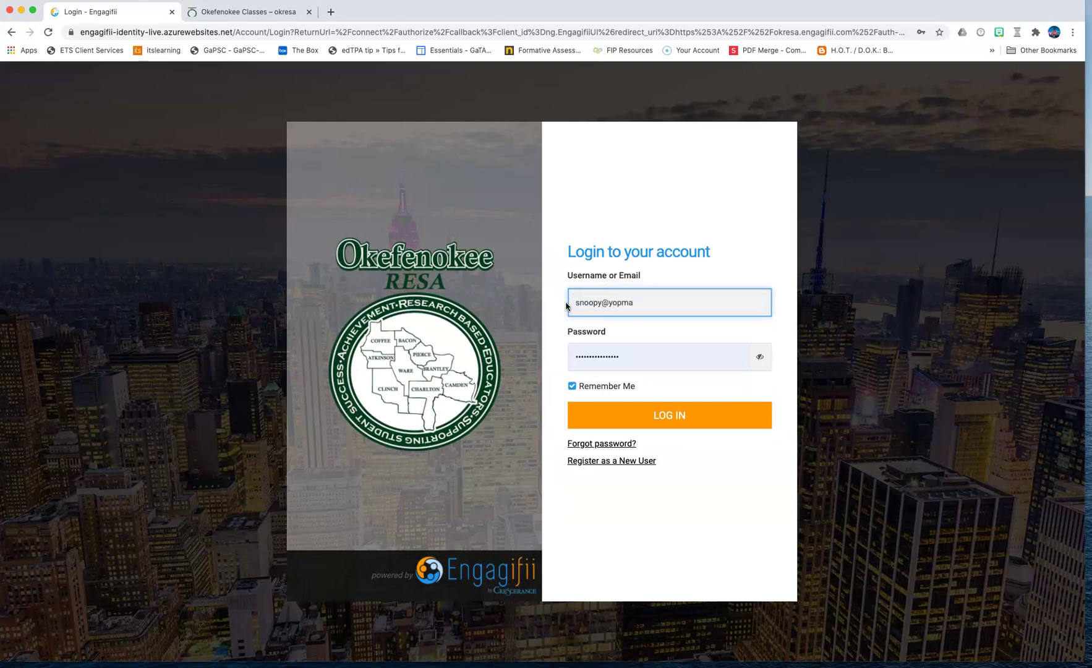
{"action": "key", "text": "Tab"}
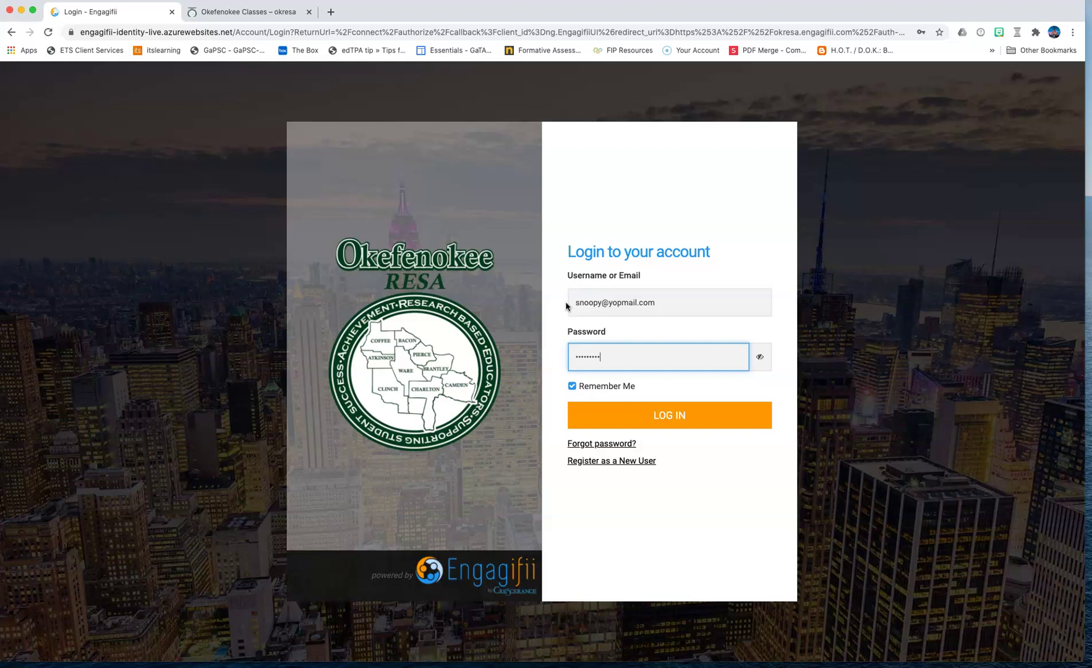
{"action": "left_click", "coordinate": [572, 386]}
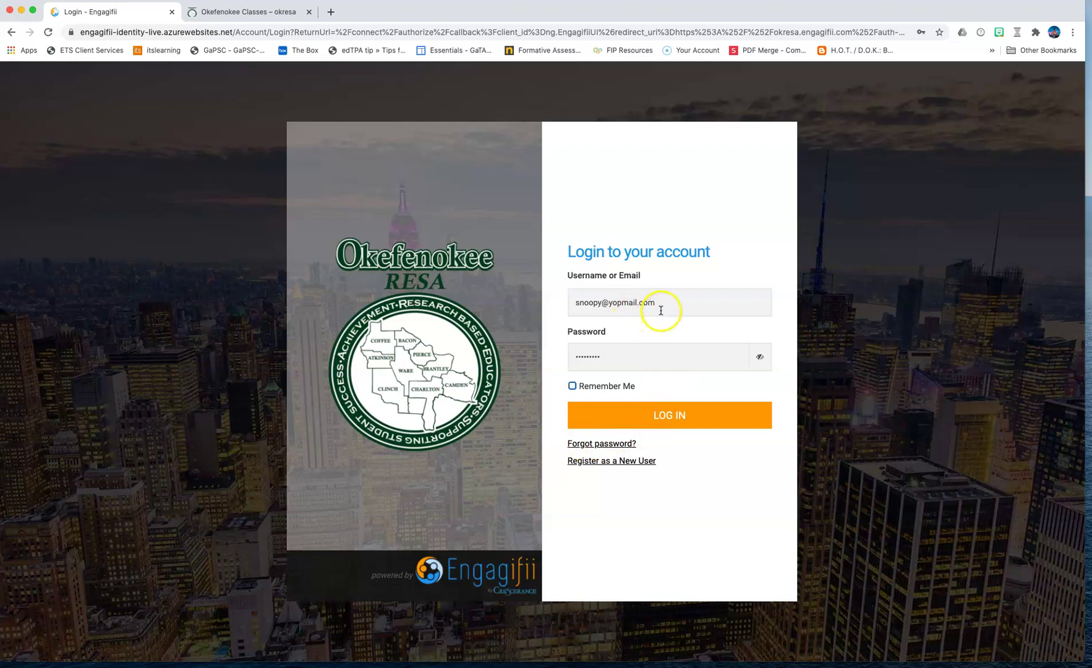
{"action": "left_click", "coordinate": [671, 419]}
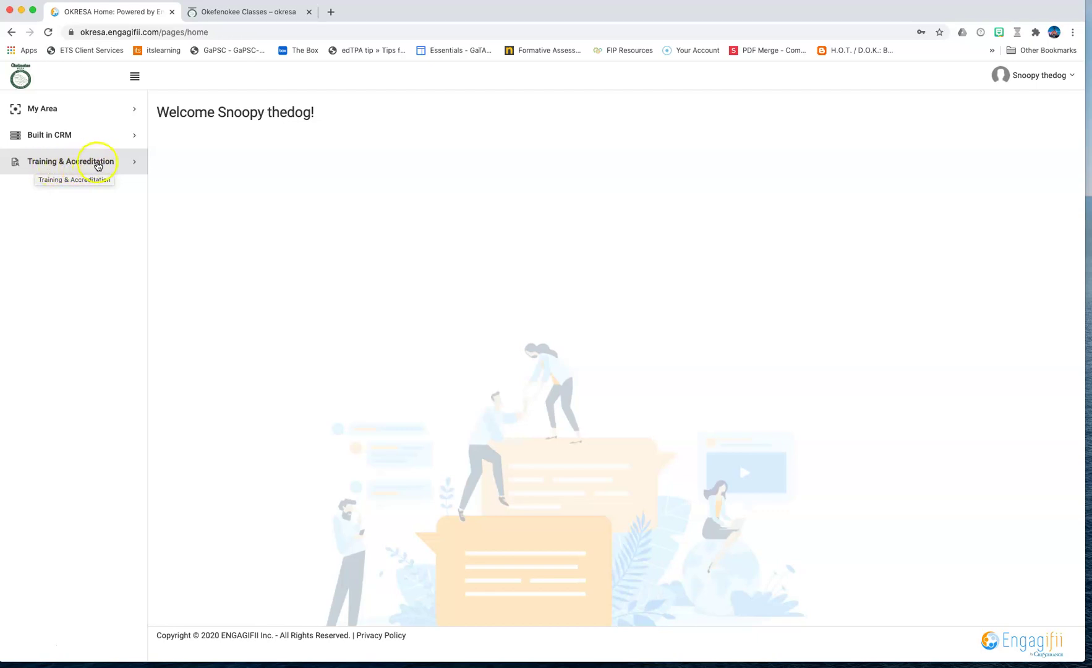
Step: Open Classes under Training & Accreditation to list the three test classes
{"action": "left_click", "coordinate": [98, 163]}
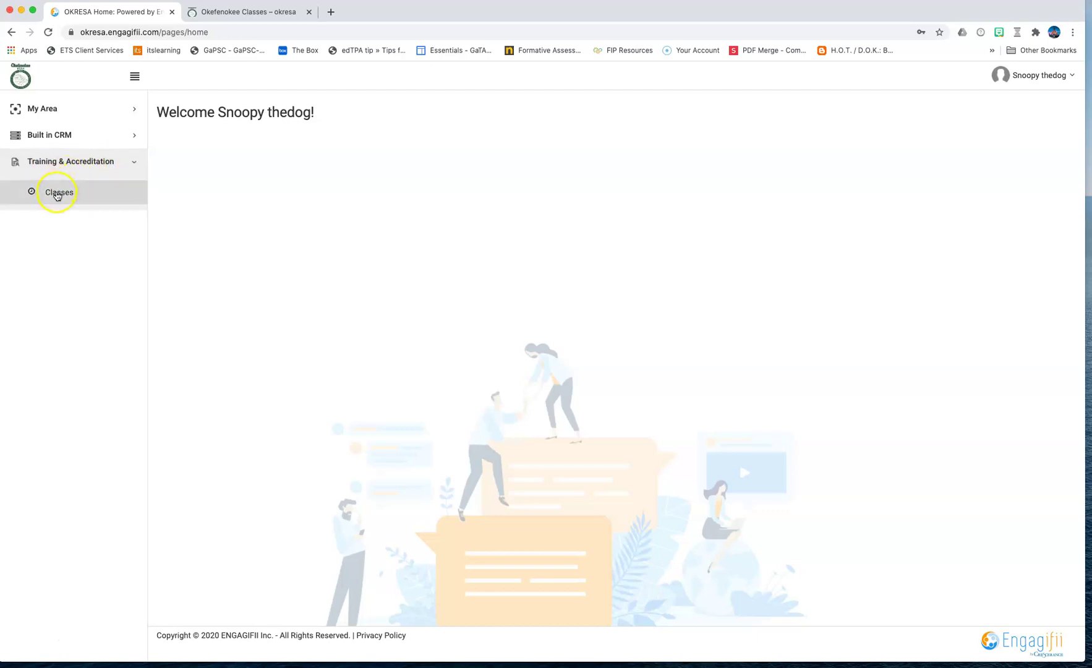
{"action": "left_click", "coordinate": [56, 194]}
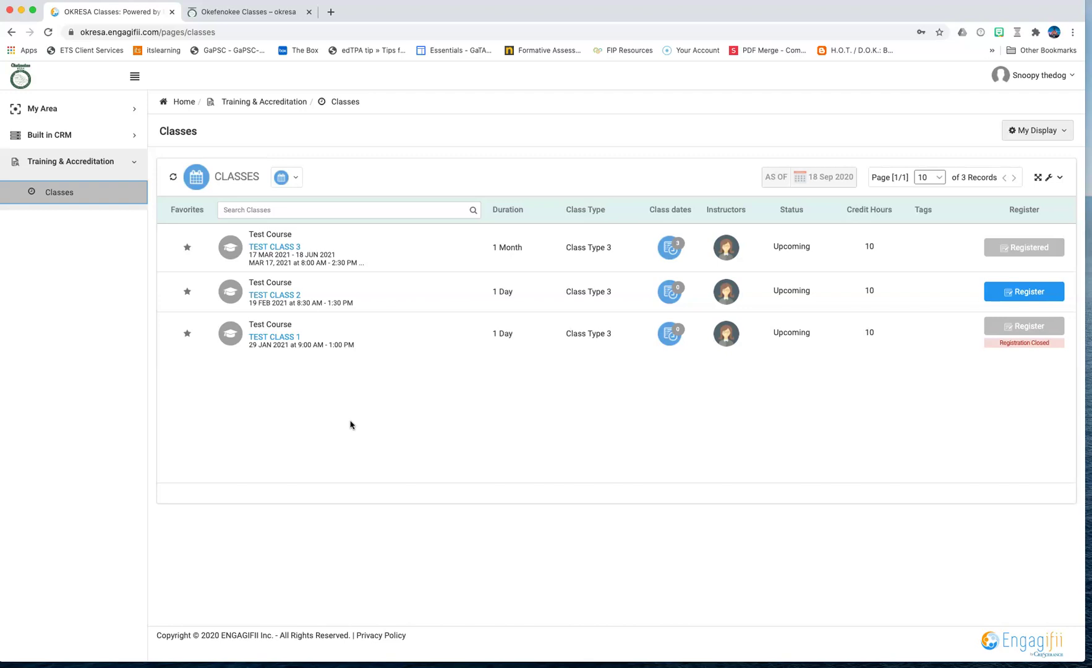
{"action": "left_click", "coordinate": [348, 359]}
Step: Open Test Class 3 and view its class dates: 17 Mar, 31 Mar and 06 Apr 2021
{"action": "left_click", "coordinate": [285, 249]}
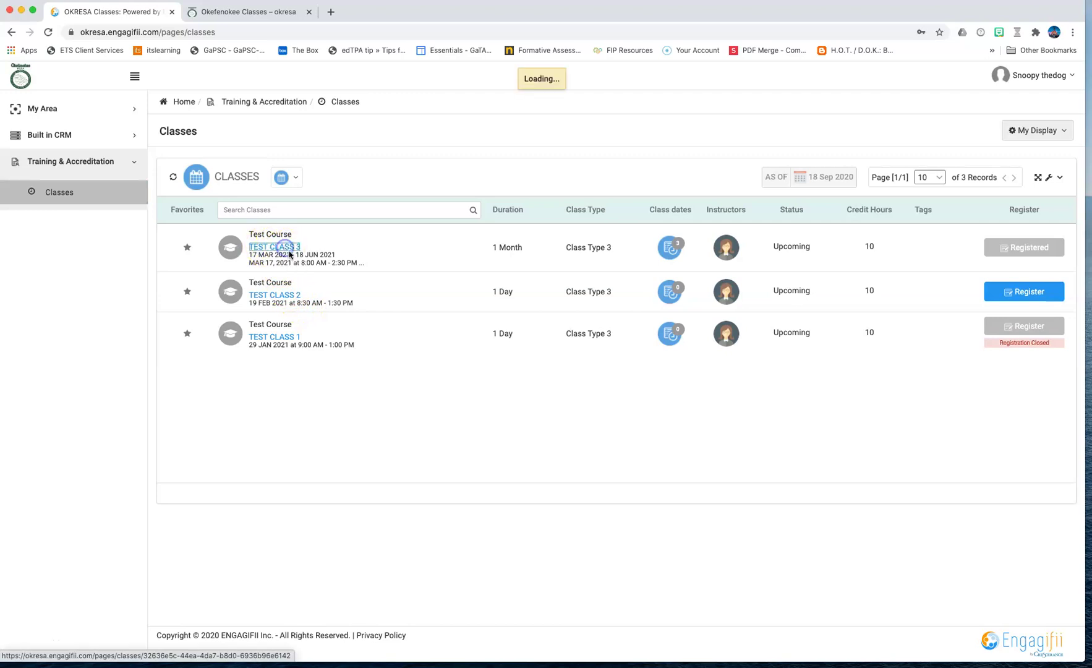
{"action": "left_click", "coordinate": [383, 334]}
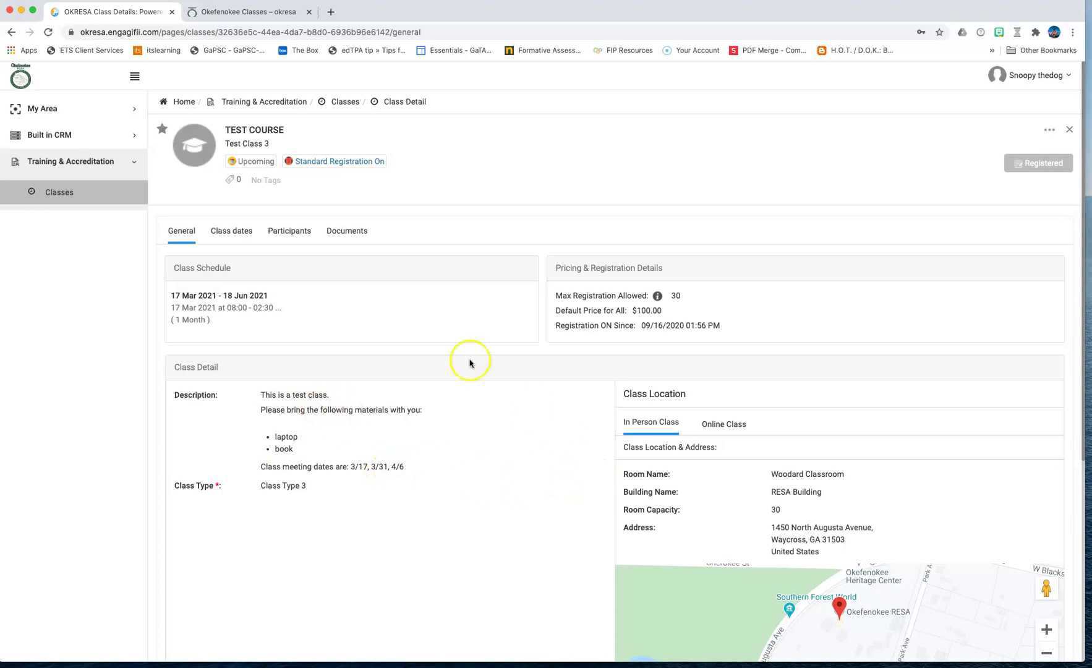
{"action": "left_click", "coordinate": [234, 235]}
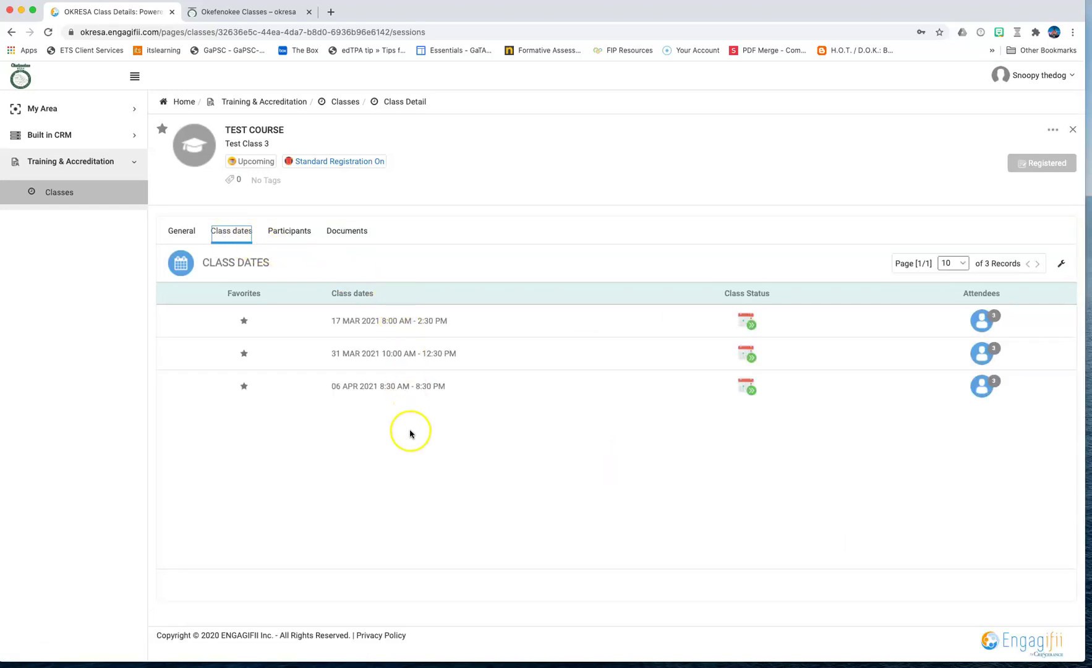
Step: Return to Test Class 3's general details, then step back and forward between views
{"action": "left_click", "coordinate": [186, 233]}
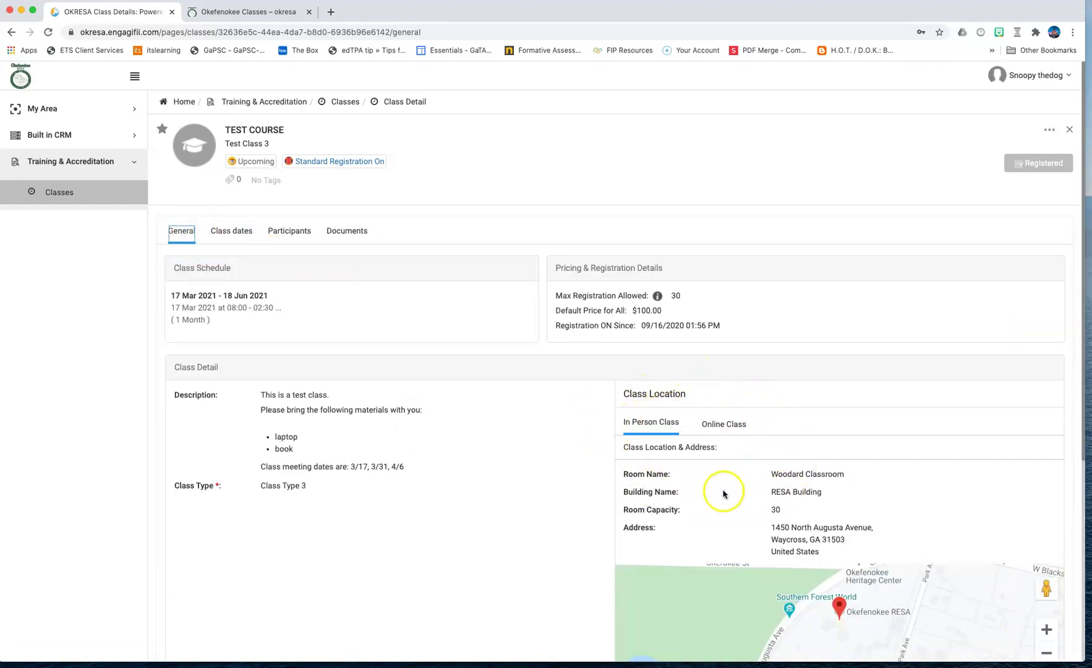
{"action": "scroll", "coordinate": [735, 460], "scroll_direction": "down", "scroll_amount": 1}
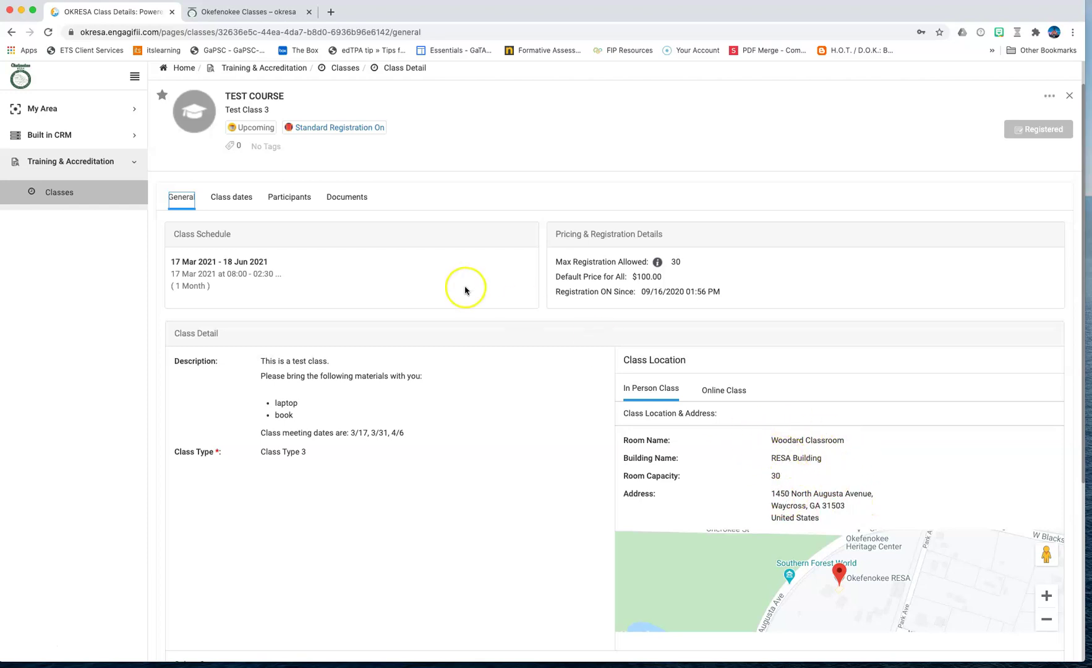
{"action": "scroll", "coordinate": [465, 290], "scroll_direction": "up", "scroll_amount": 1}
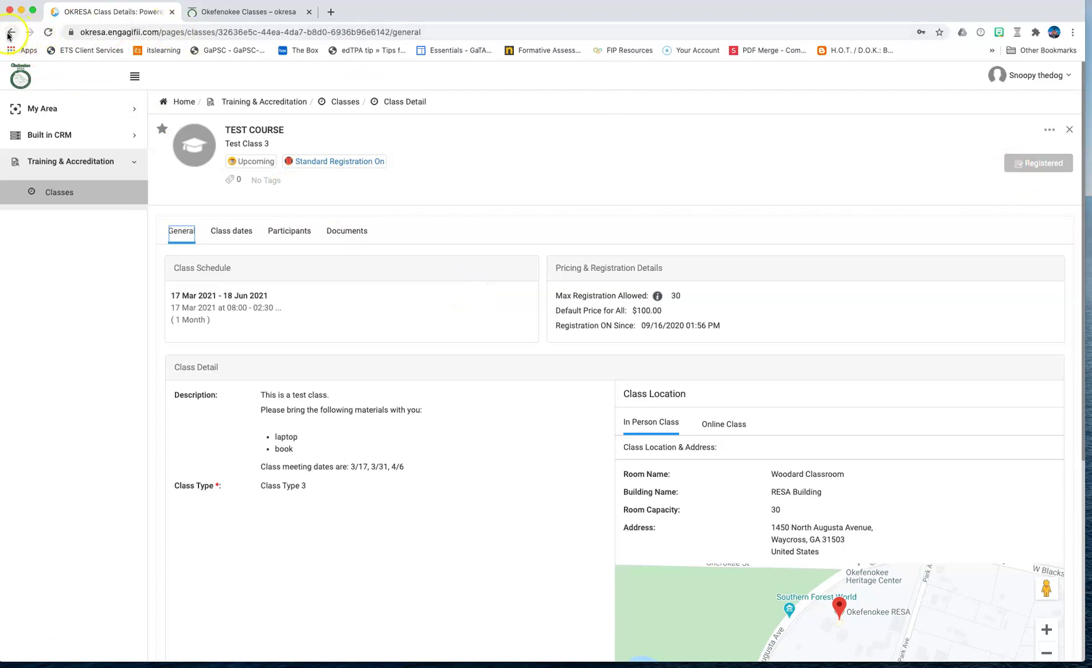
{"action": "left_click", "coordinate": [9, 34]}
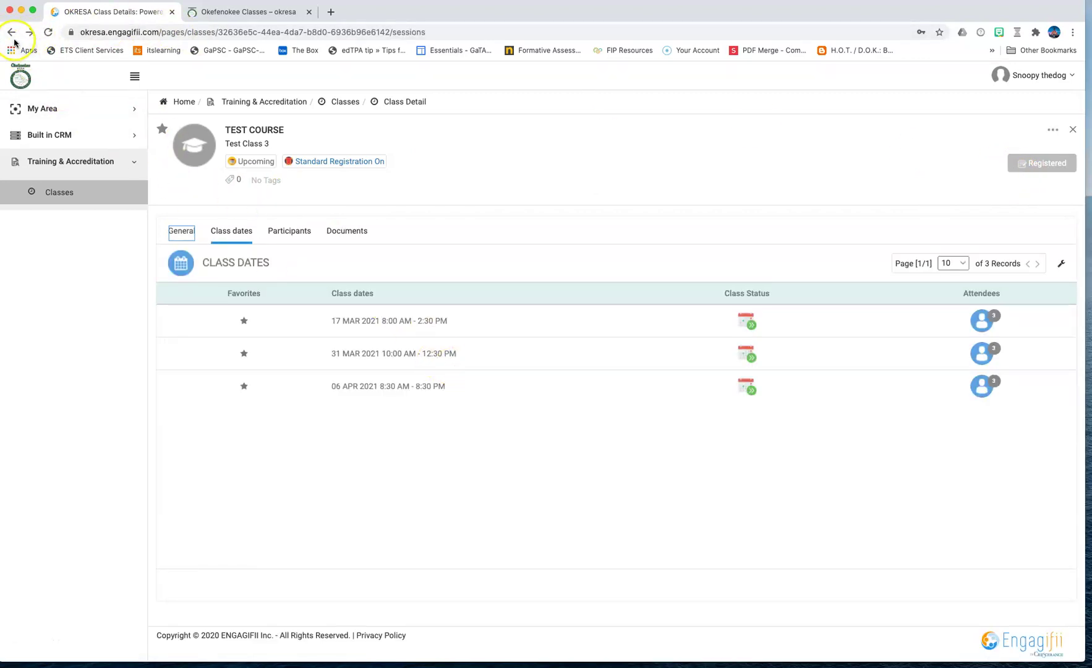
{"action": "left_click", "coordinate": [29, 32]}
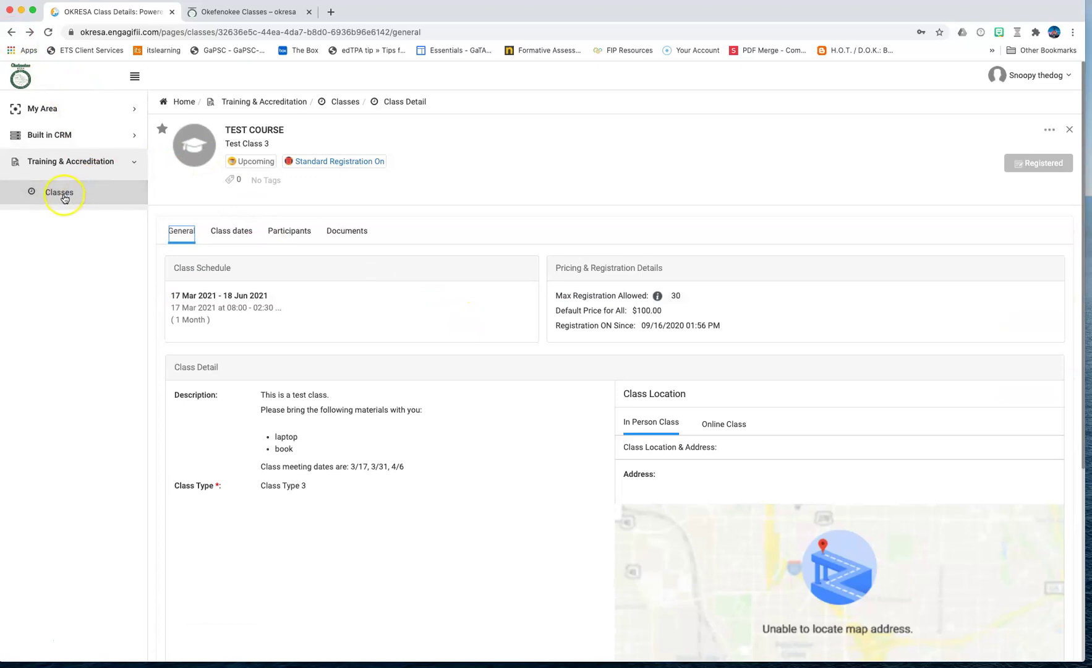
Step: Go back to the Classes list from the Training & Accreditation sidebar
{"action": "left_click", "coordinate": [62, 194]}
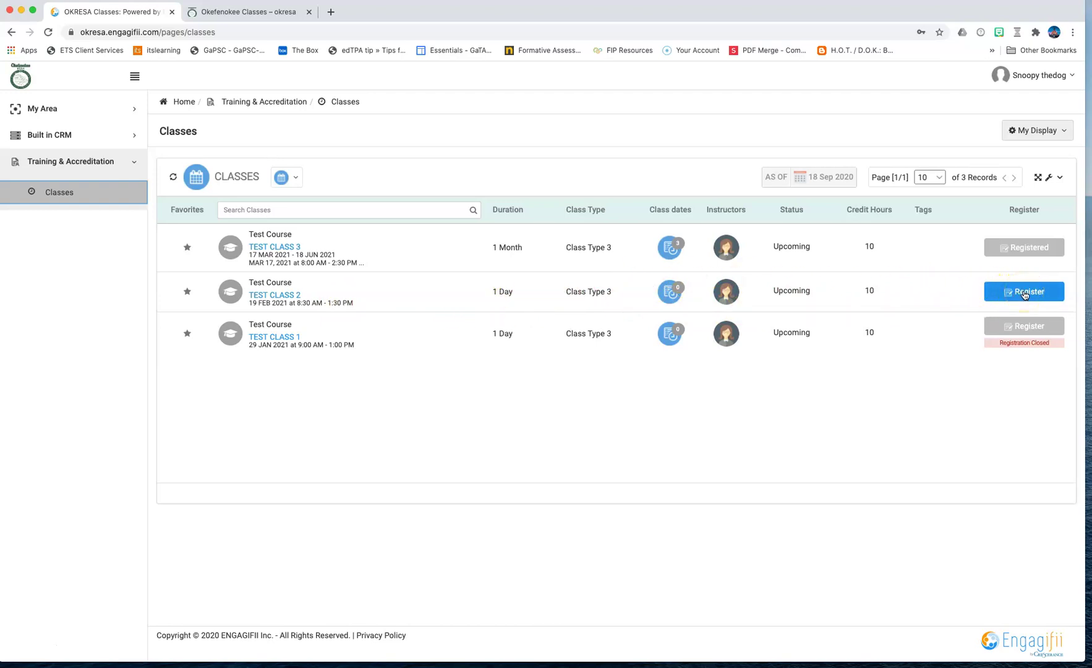
Step: Register for Test Class 2 and review its overview: $100, 7 seats left, 10 credit hours
{"action": "left_click", "coordinate": [1025, 292]}
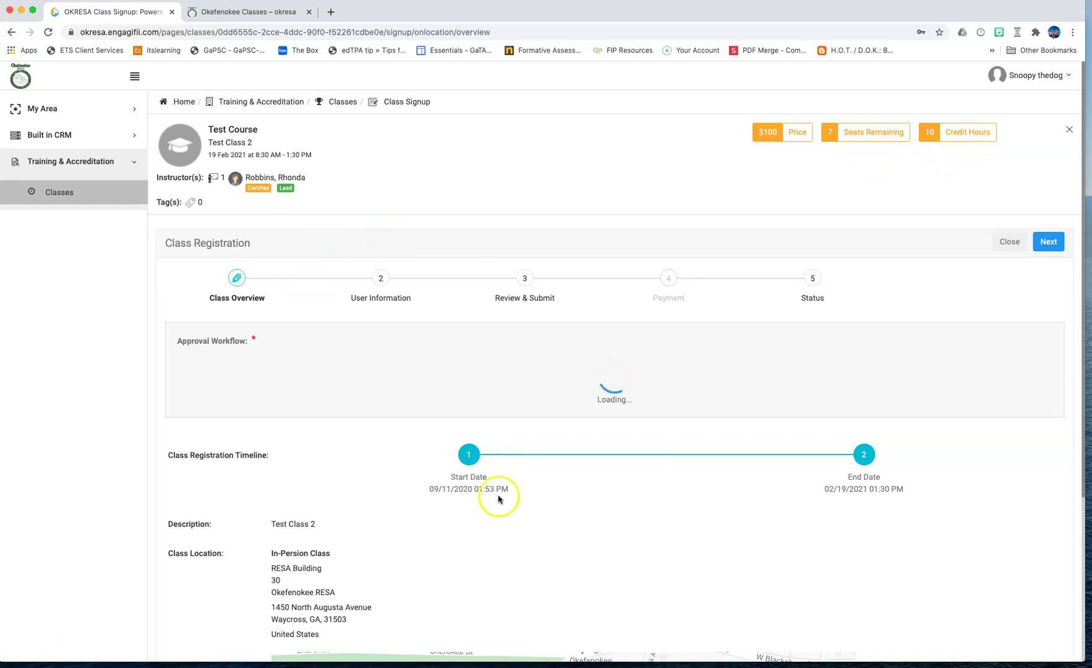
{"action": "scroll", "coordinate": [498, 497], "scroll_direction": "down", "scroll_amount": 5}
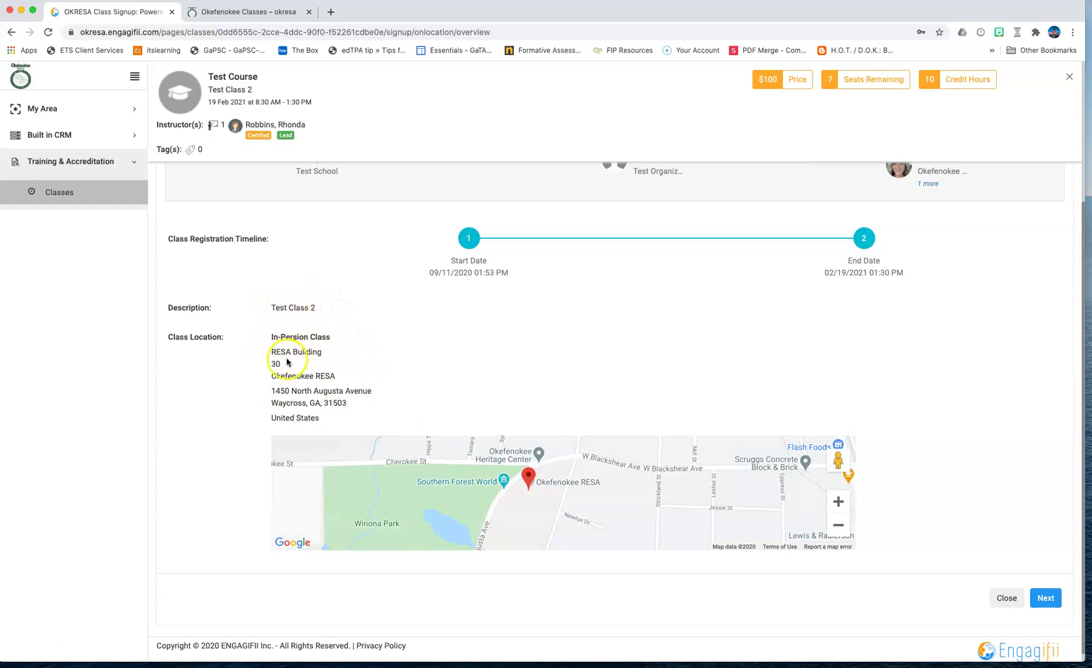
Step: Advance the Test Class 2 registration wizard from Class Overview to User Information
{"action": "scroll", "coordinate": [431, 342], "scroll_direction": "up", "scroll_amount": 5}
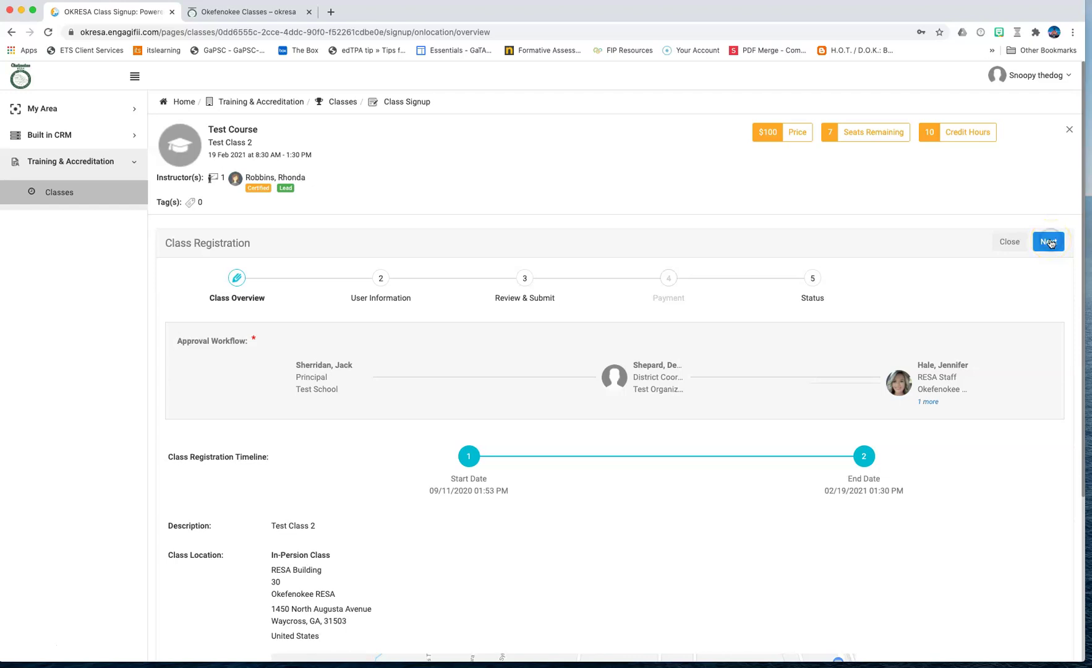
{"action": "left_click", "coordinate": [1049, 242]}
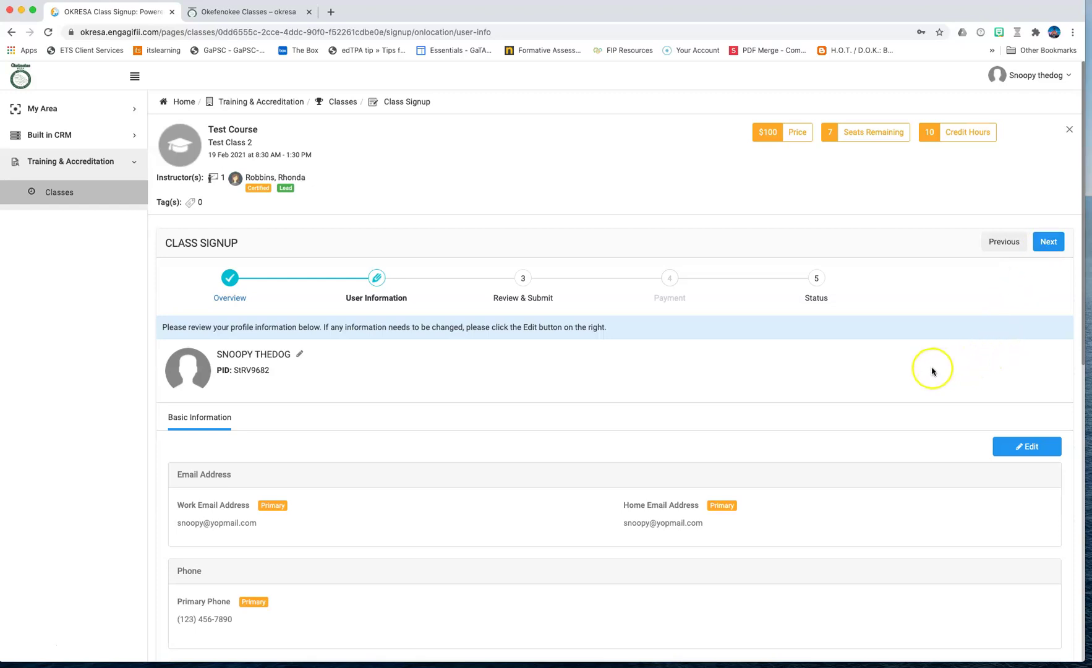
{"action": "scroll", "coordinate": [928, 371], "scroll_direction": "down", "scroll_amount": 1}
{"action": "scroll", "coordinate": [927, 371], "scroll_direction": "down", "scroll_amount": 1}
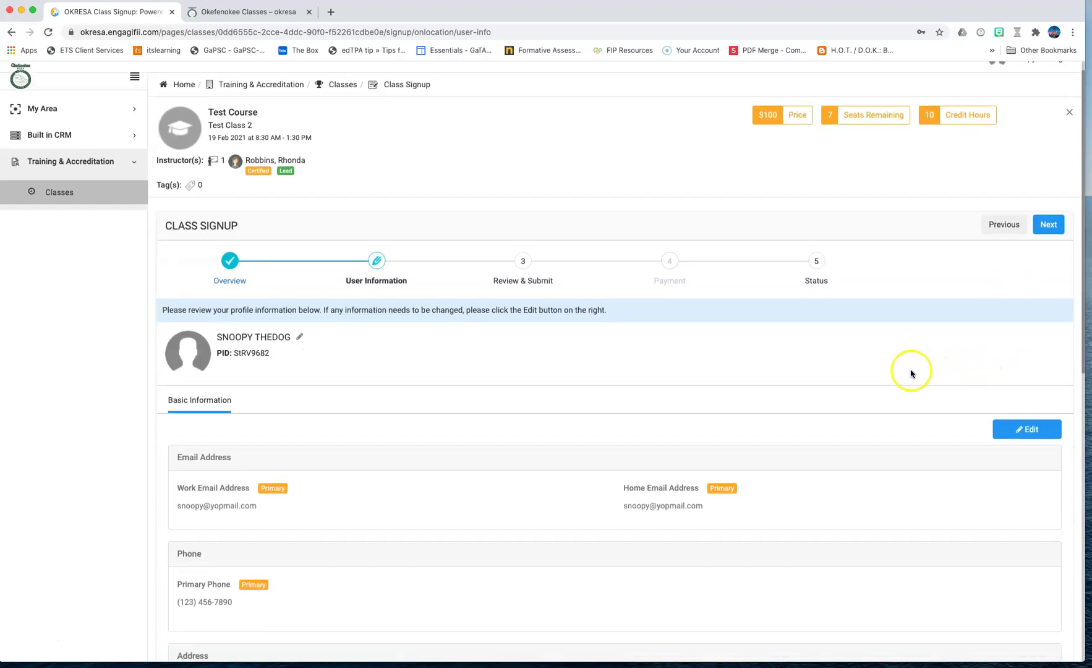
{"action": "scroll", "coordinate": [909, 373], "scroll_direction": "down", "scroll_amount": 1}
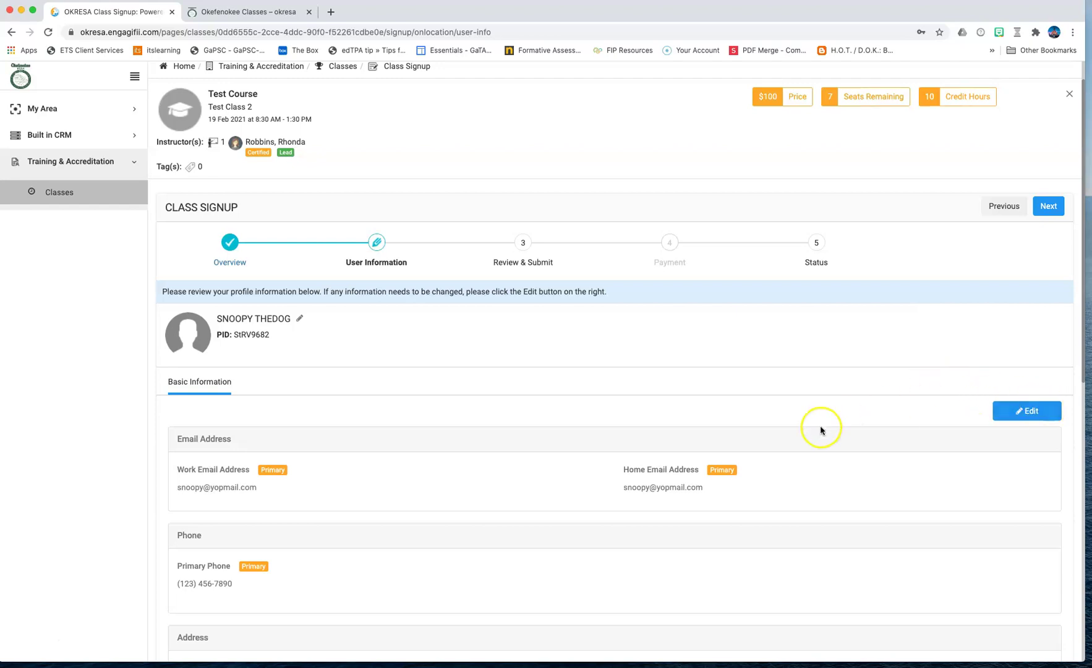
{"action": "scroll", "coordinate": [812, 433], "scroll_direction": "down", "scroll_amount": 5}
{"action": "scroll", "coordinate": [740, 406], "scroll_direction": "down", "scroll_amount": 3}
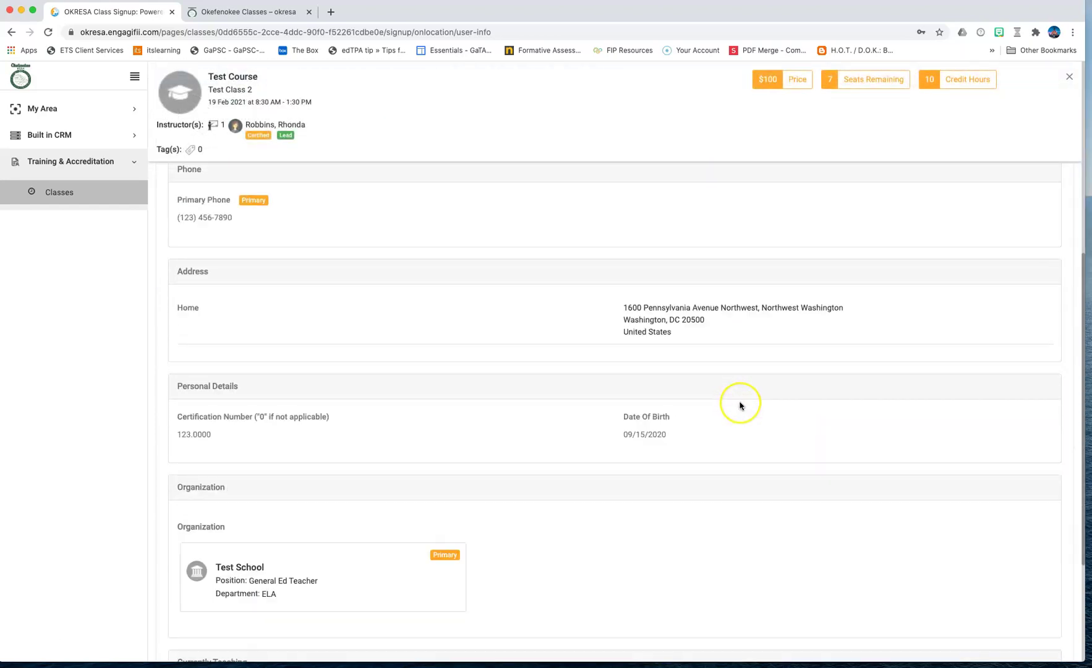
{"action": "scroll", "coordinate": [741, 405], "scroll_direction": "down", "scroll_amount": 2}
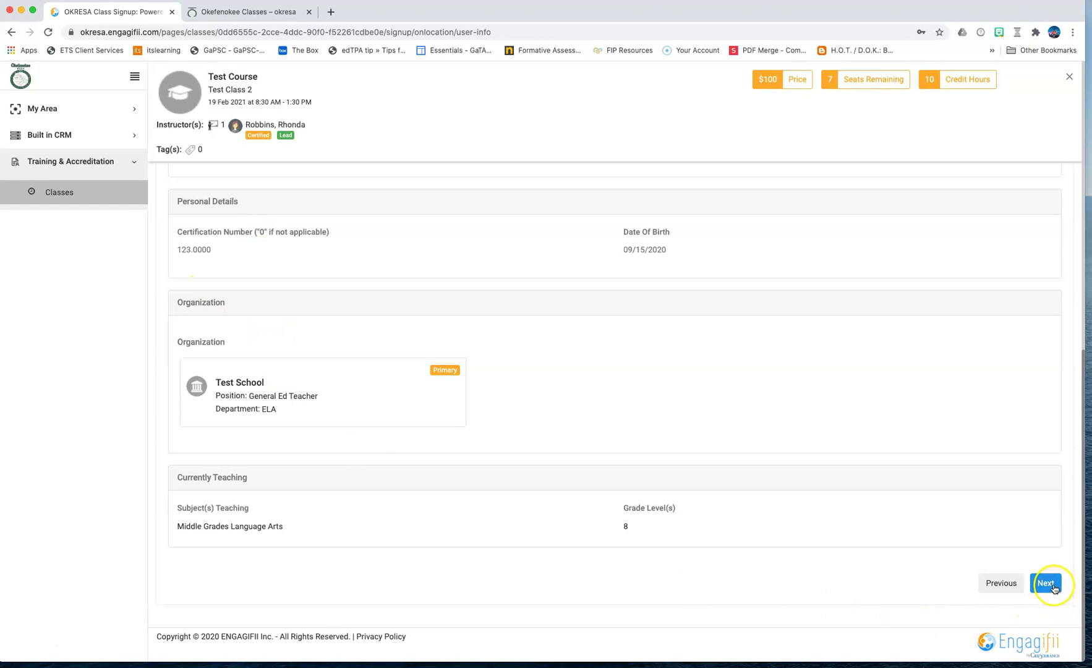
{"action": "scroll", "coordinate": [914, 463], "scroll_direction": "up", "scroll_amount": 10}
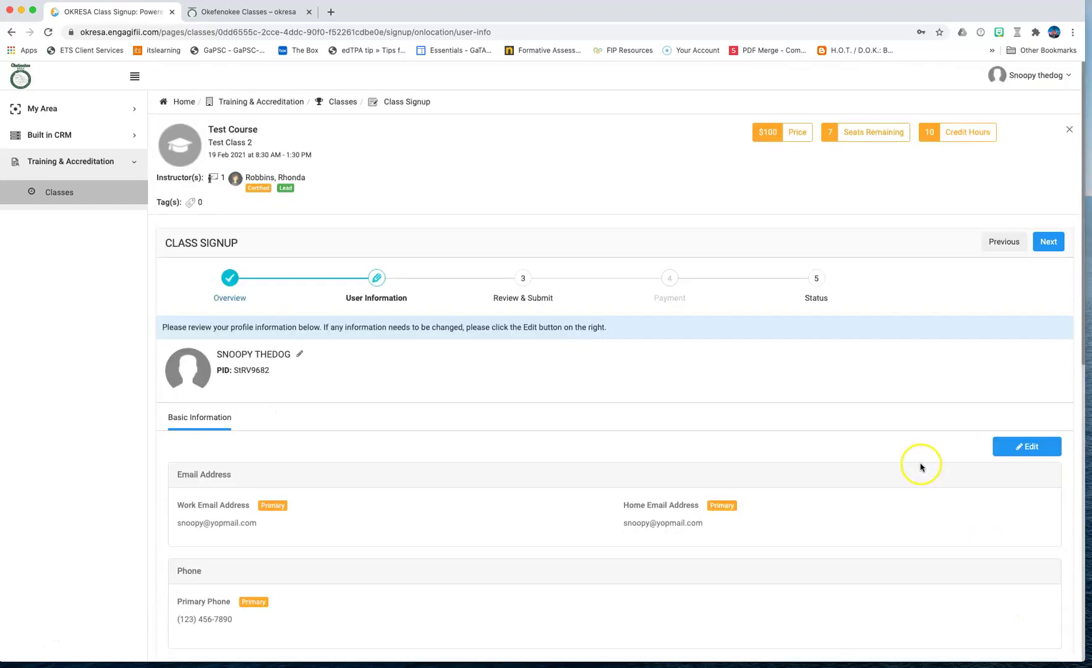
Step: Submit the Test Class 2 registration, creating pending request CL-R-000026
{"action": "left_click", "coordinate": [1050, 241]}
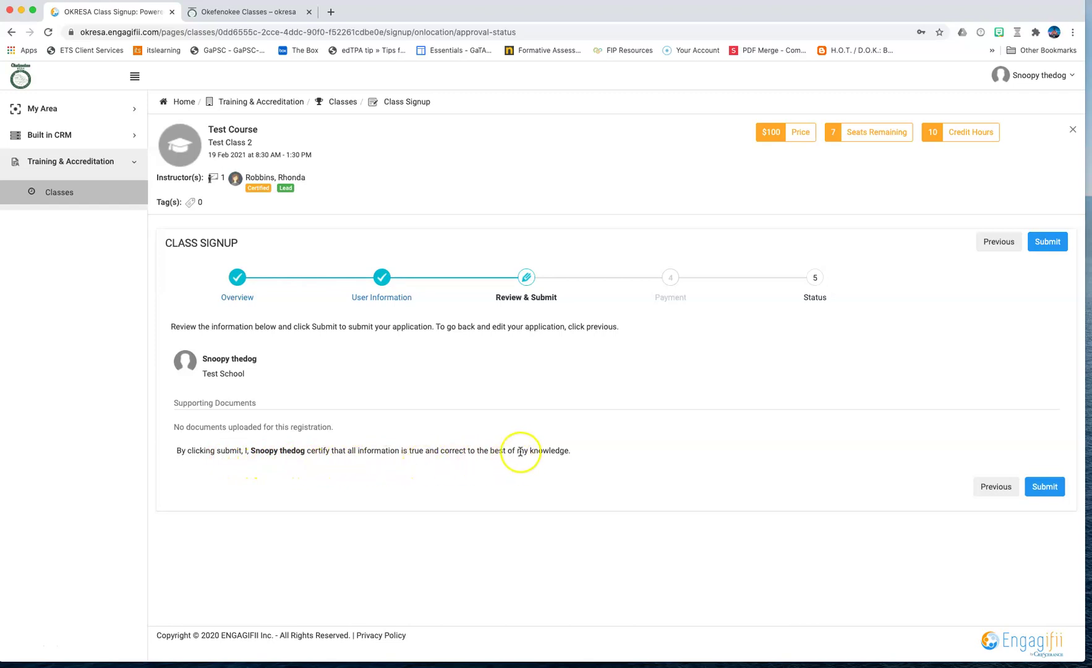
{"action": "left_click", "coordinate": [1050, 487]}
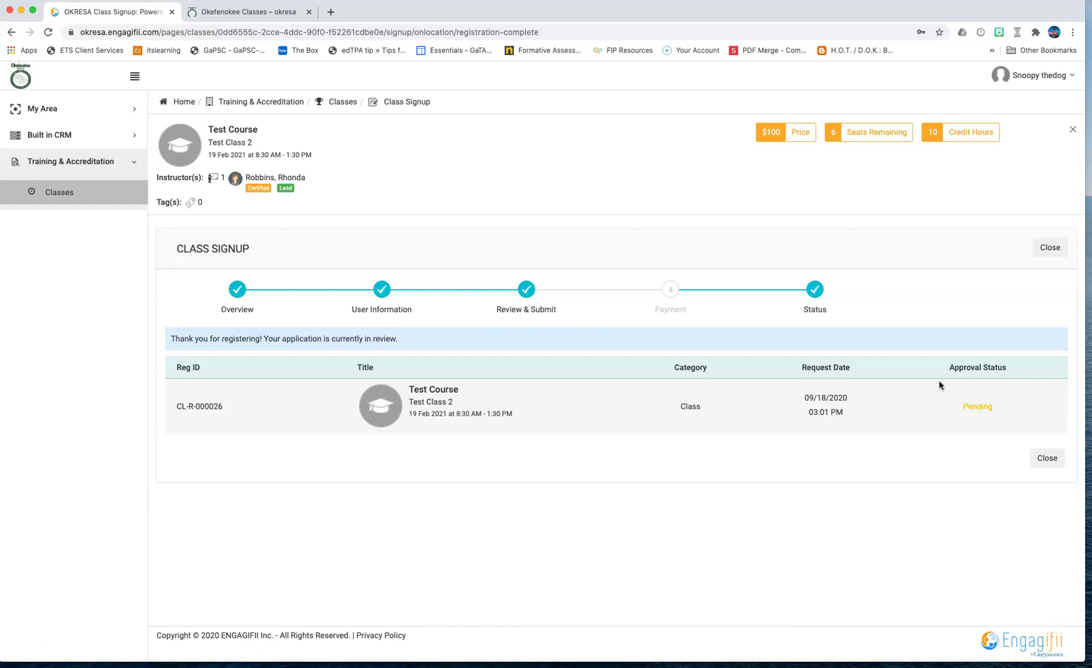
Step: Close the class signup and log out of the current Engagifii account
{"action": "left_click", "coordinate": [1050, 248]}
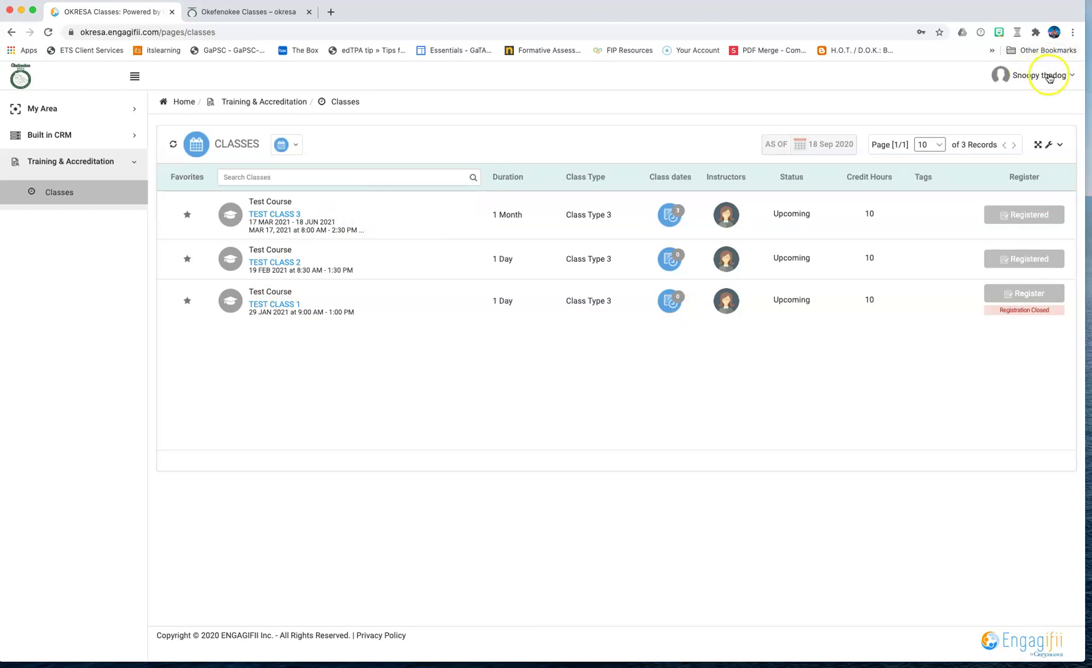
{"action": "left_click", "coordinate": [1049, 76]}
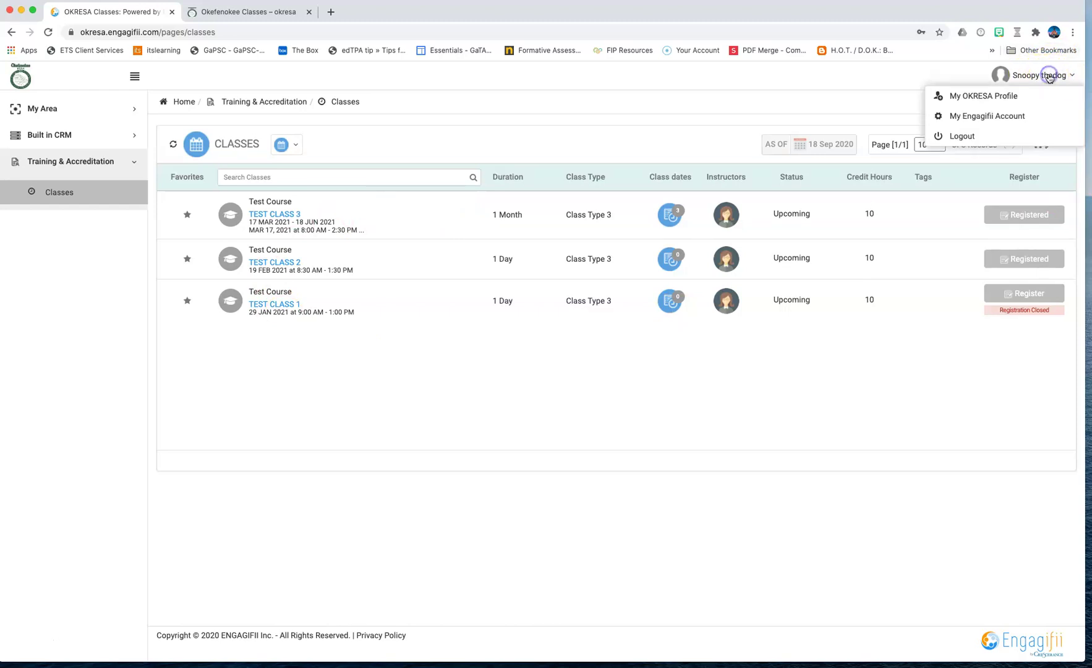
{"action": "left_click", "coordinate": [968, 136]}
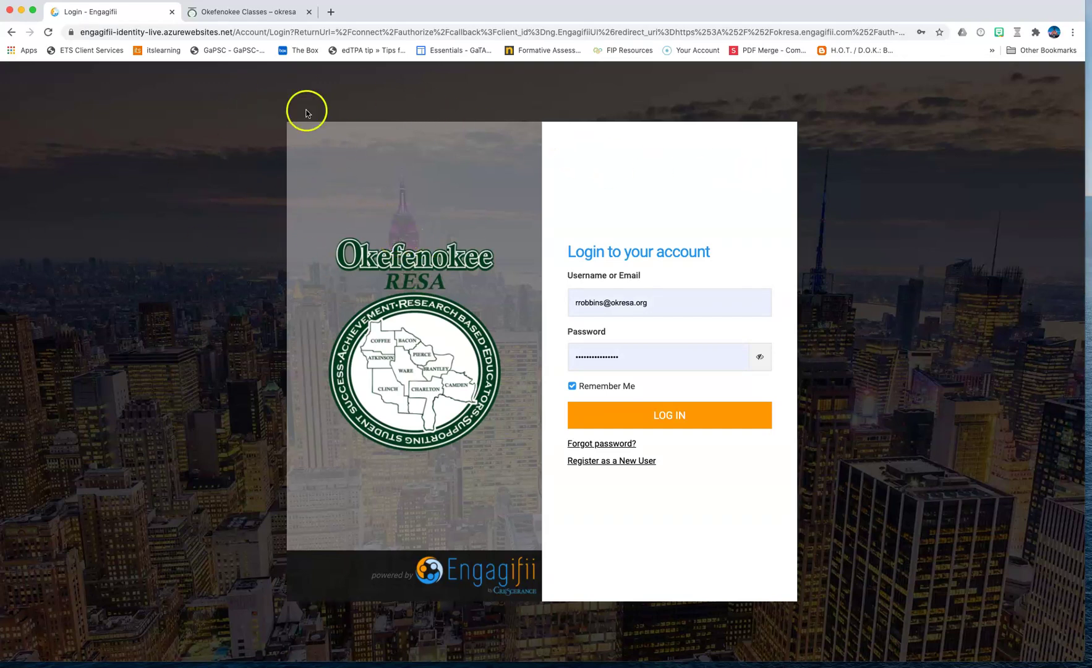
Step: On the Okefenokee Classes website, register for Test Class 2 to launch the RESA portal
{"action": "left_click", "coordinate": [242, 12]}
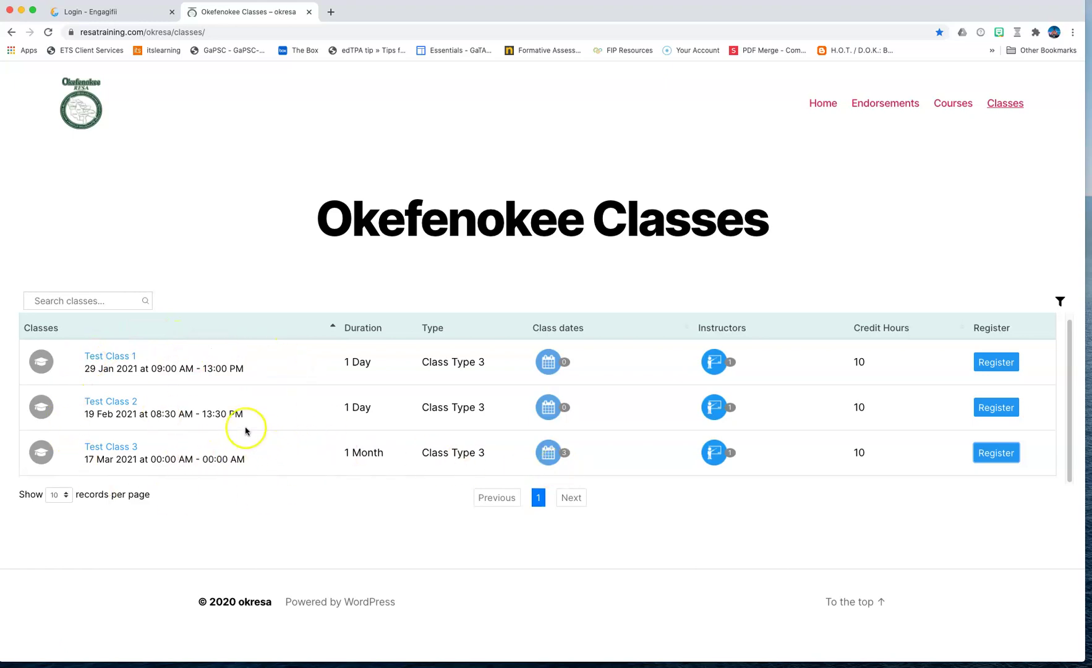
{"action": "left_click", "coordinate": [998, 409]}
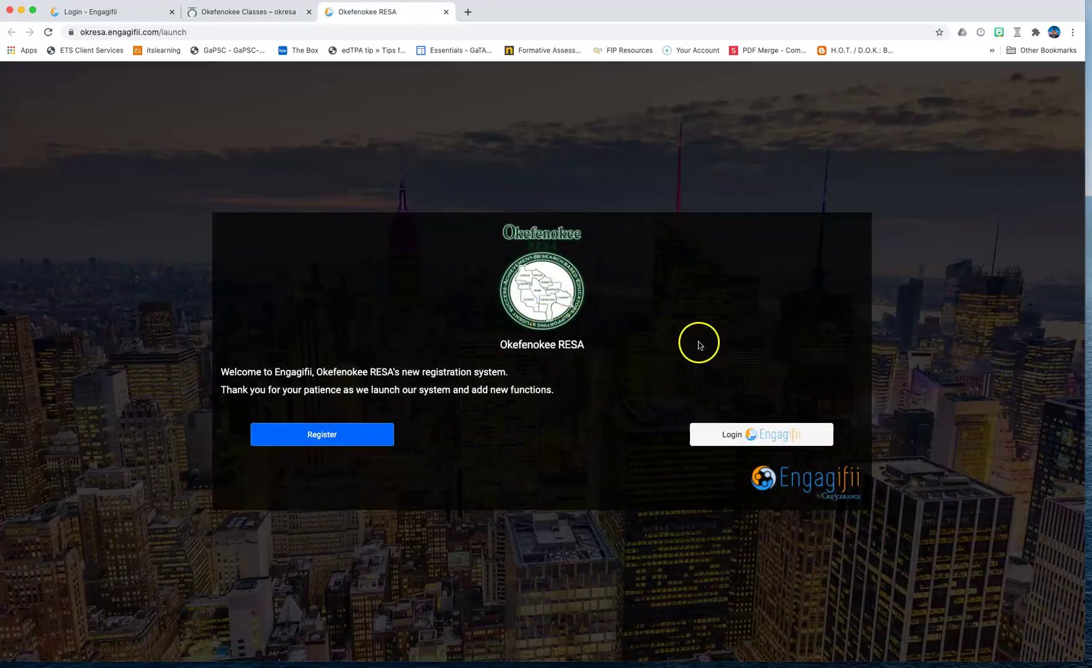
Step: Log in with the second user's e-mail and password, Remember Me unchecked
{"action": "left_click", "coordinate": [764, 437]}
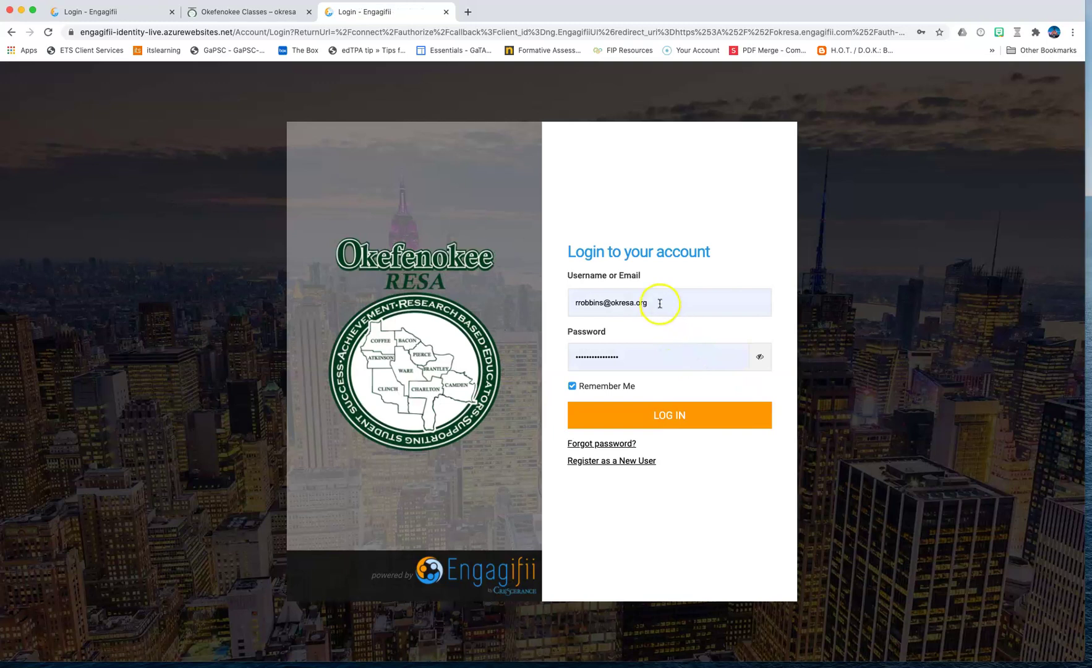
{"action": "left_click_drag", "start_coordinate": [660, 303], "coordinate": [569, 302]}
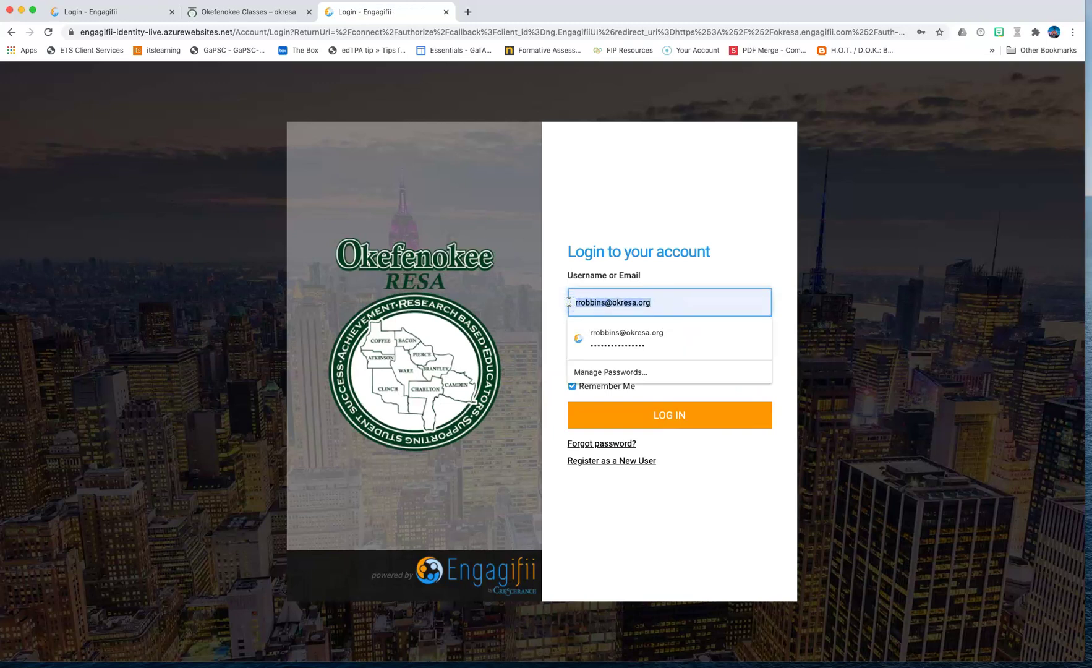
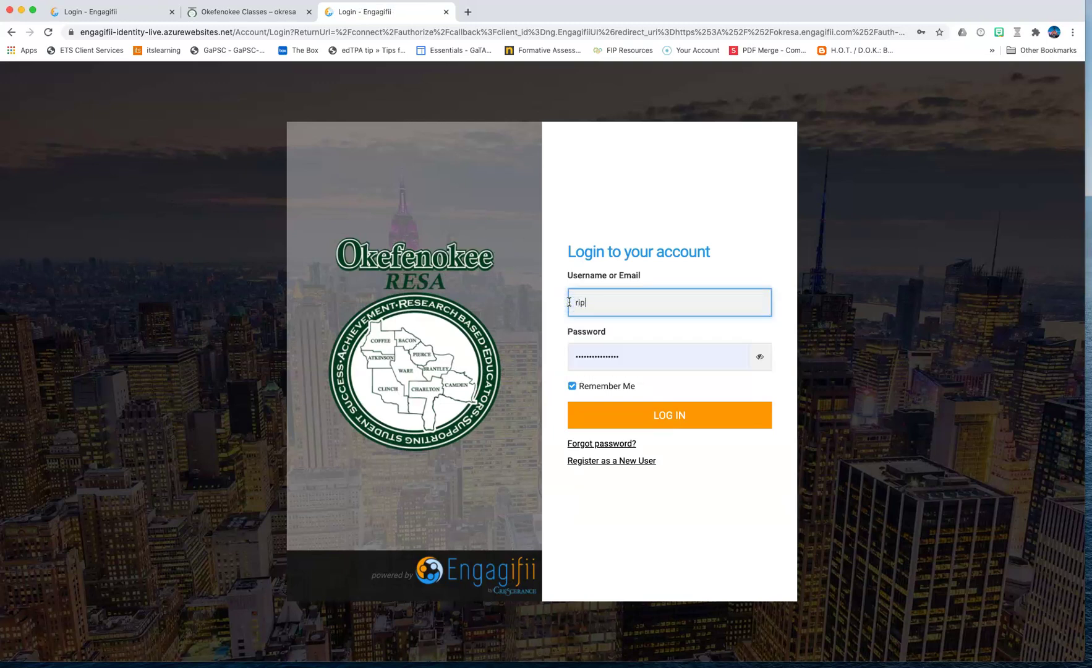
{"action": "key", "text": "Tab"}
{"action": "type", "text": "••"}
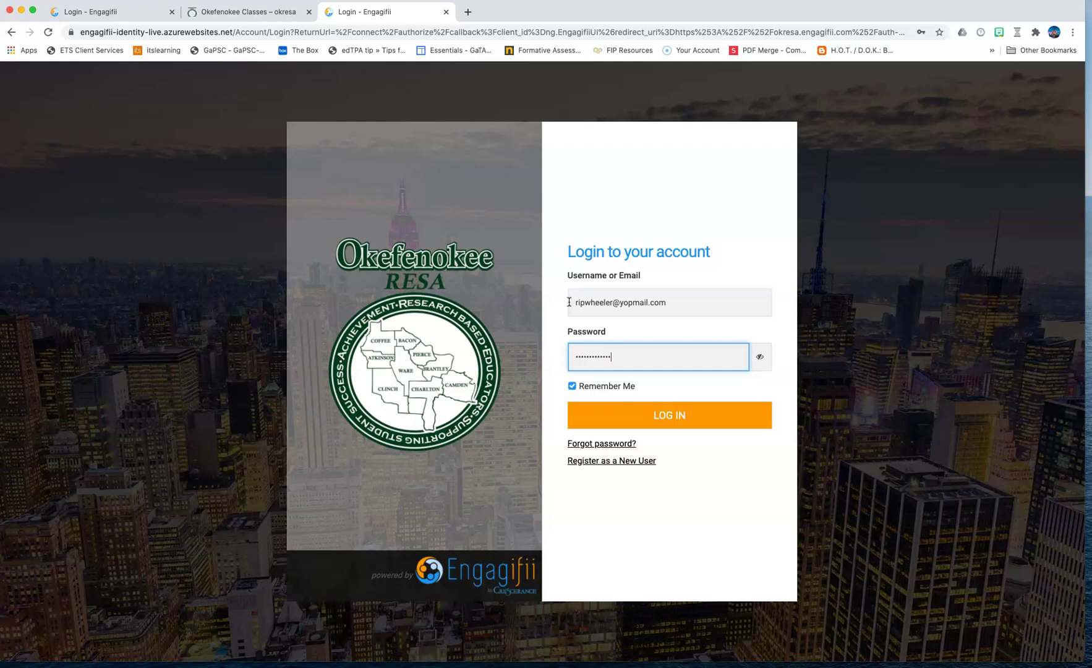
{"action": "left_click", "coordinate": [579, 386]}
{"action": "left_click", "coordinate": [691, 420]}
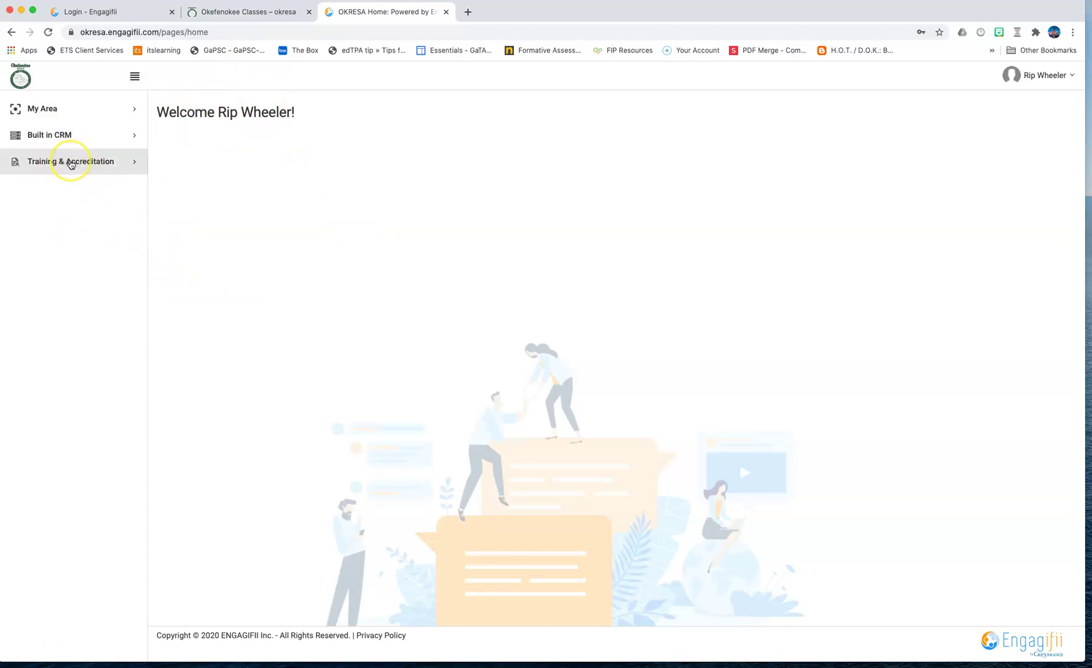
Step: From the Training & Accreditation Classes list, start registration for TEST CLASS 2
{"action": "left_click", "coordinate": [69, 162]}
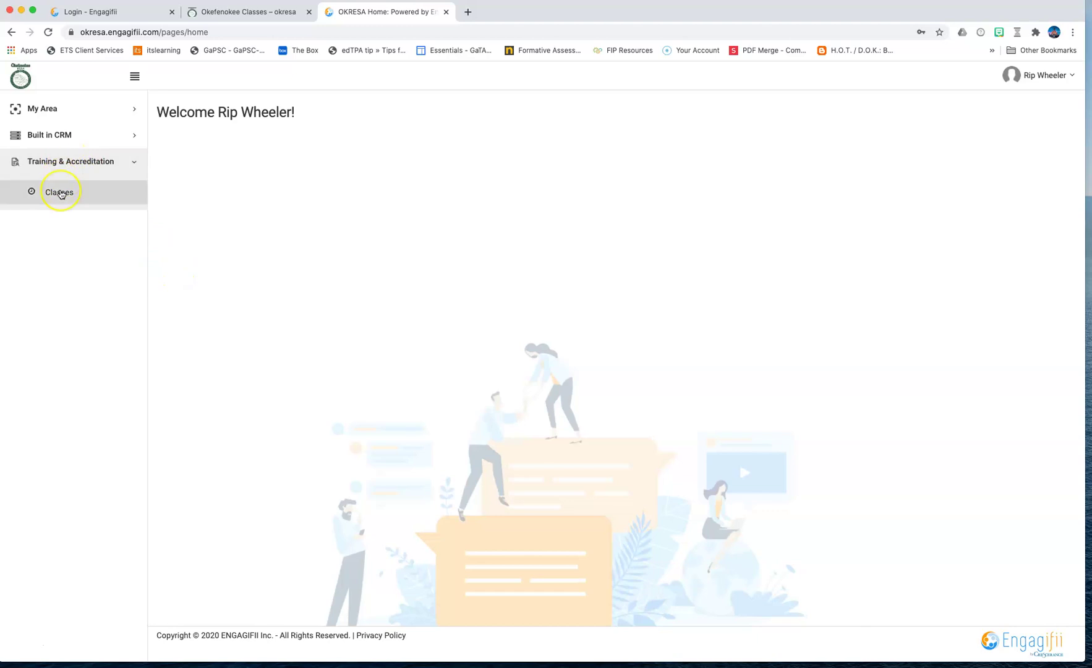
{"action": "left_click", "coordinate": [60, 193]}
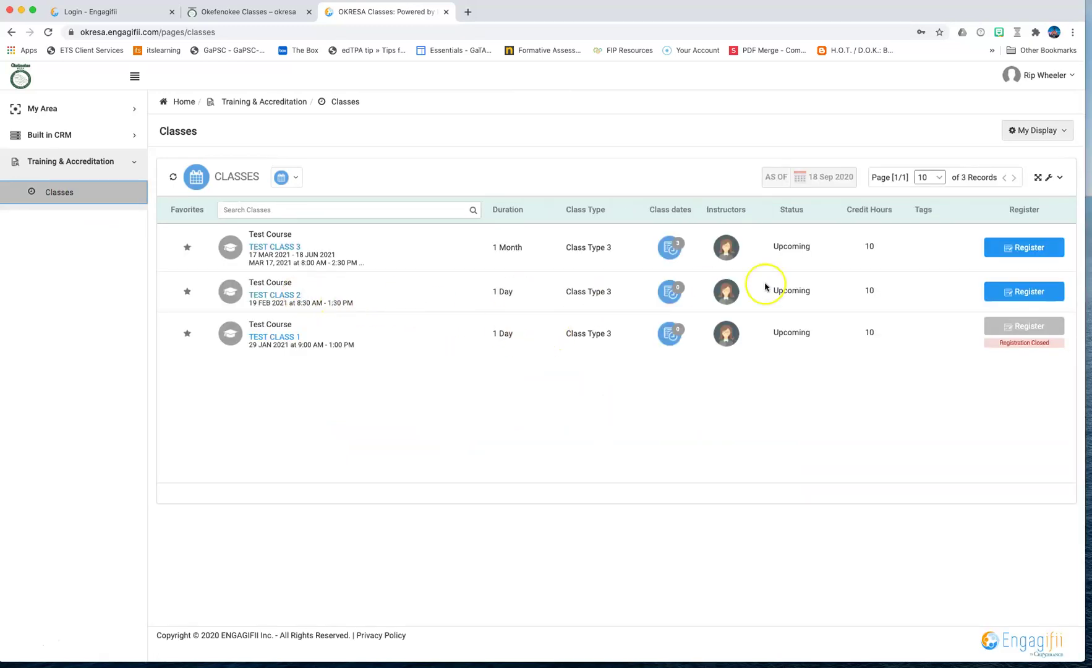
{"action": "left_click", "coordinate": [1025, 290]}
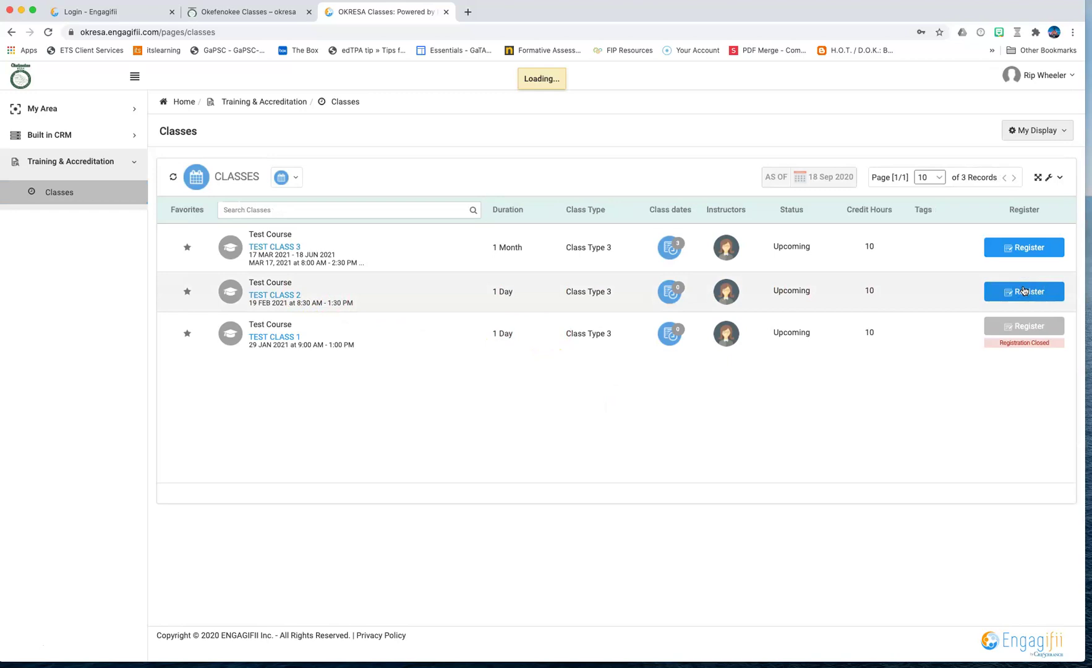